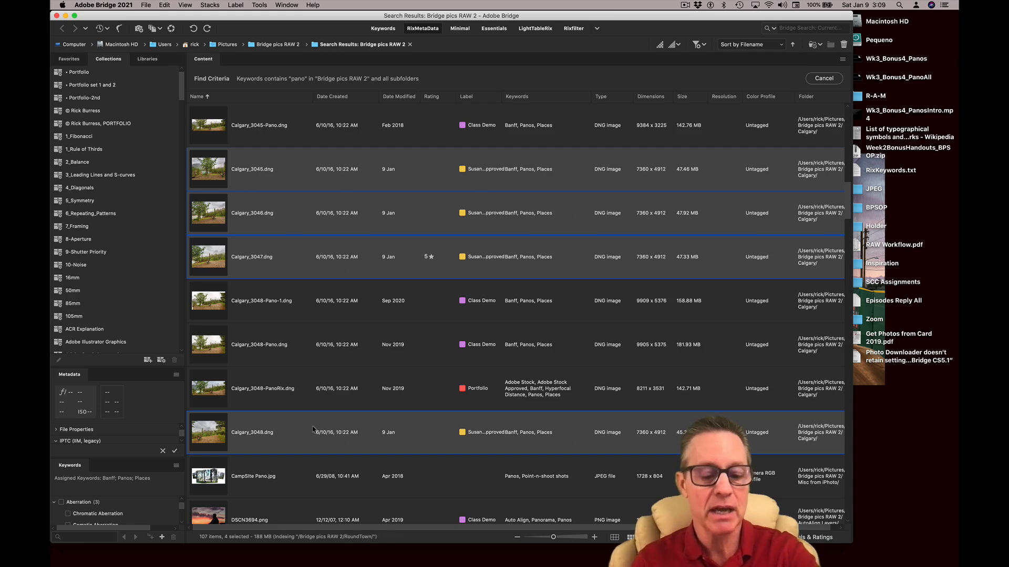
key("super+r")
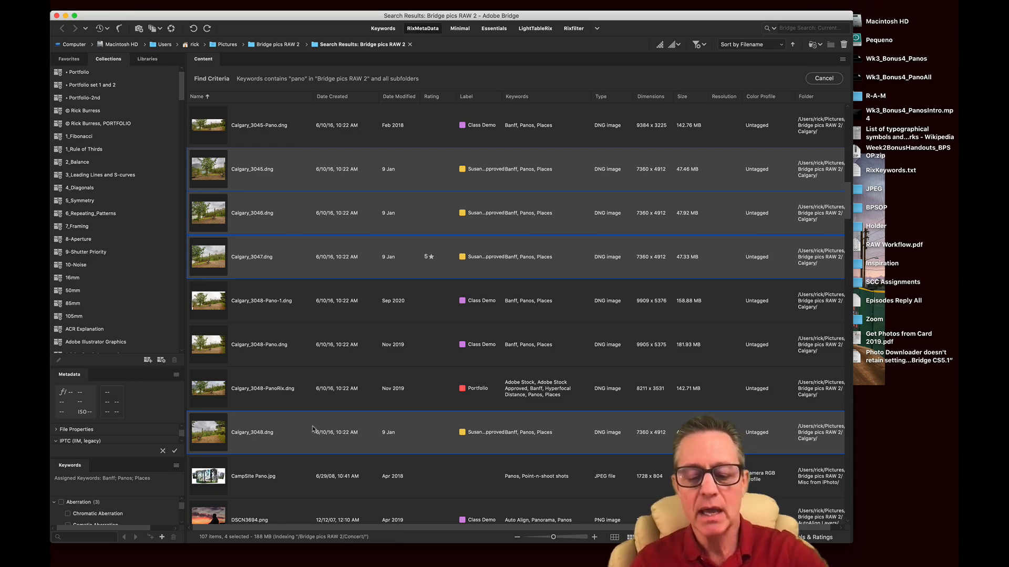
key("ctrl+m")
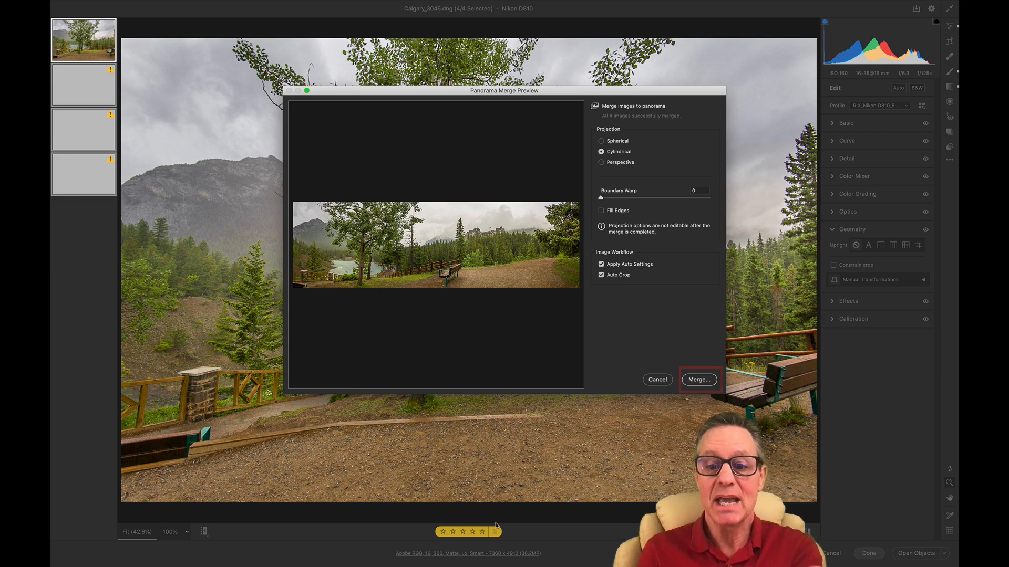
left_click(698, 379)
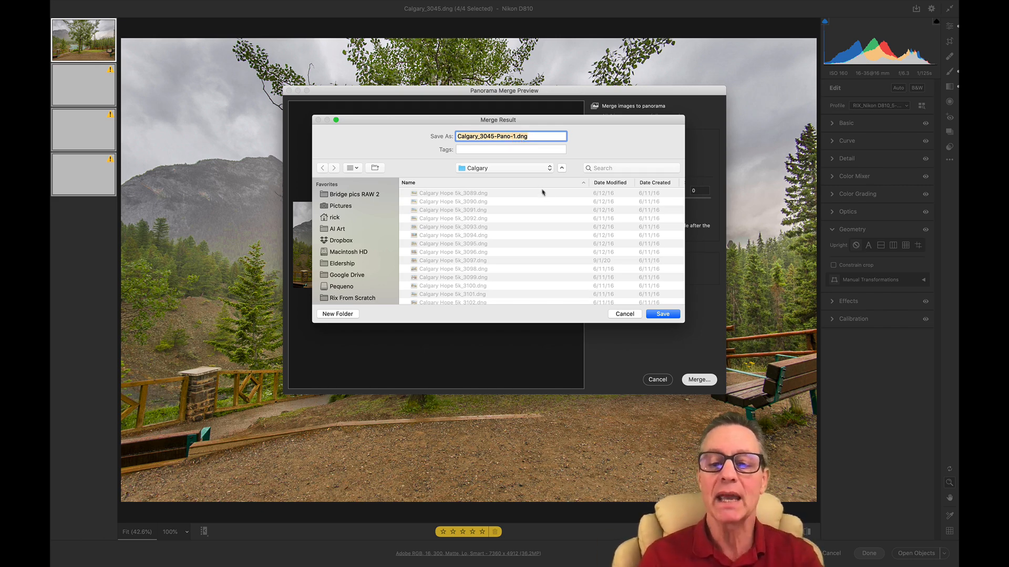
left_click(623, 314)
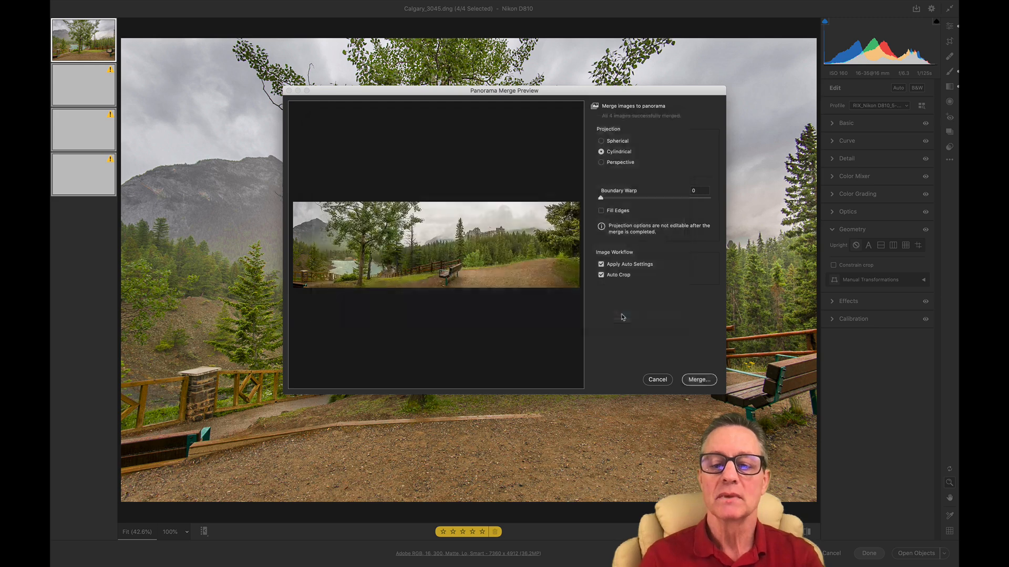
left_click(652, 379)
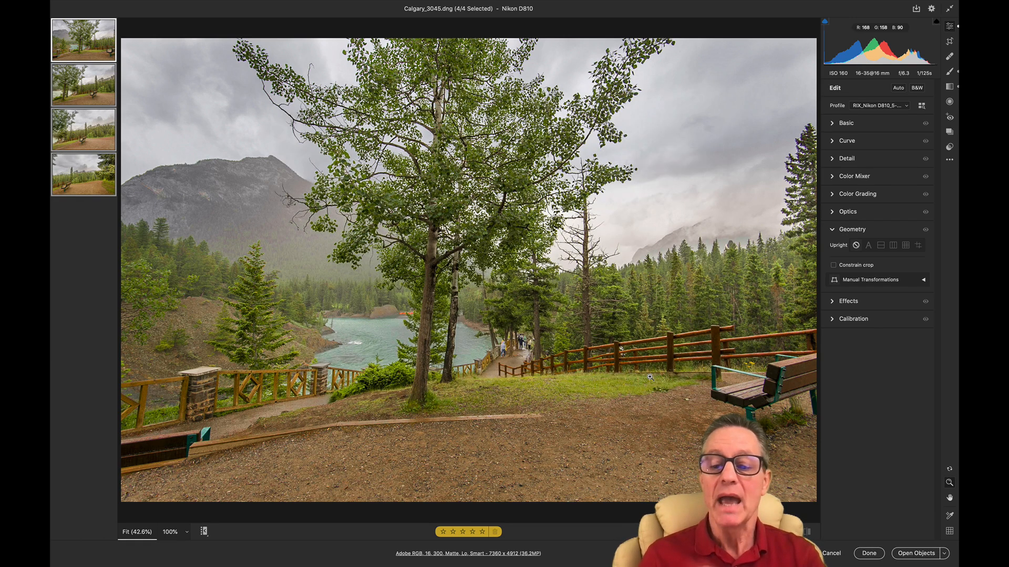
left_click(826, 554)
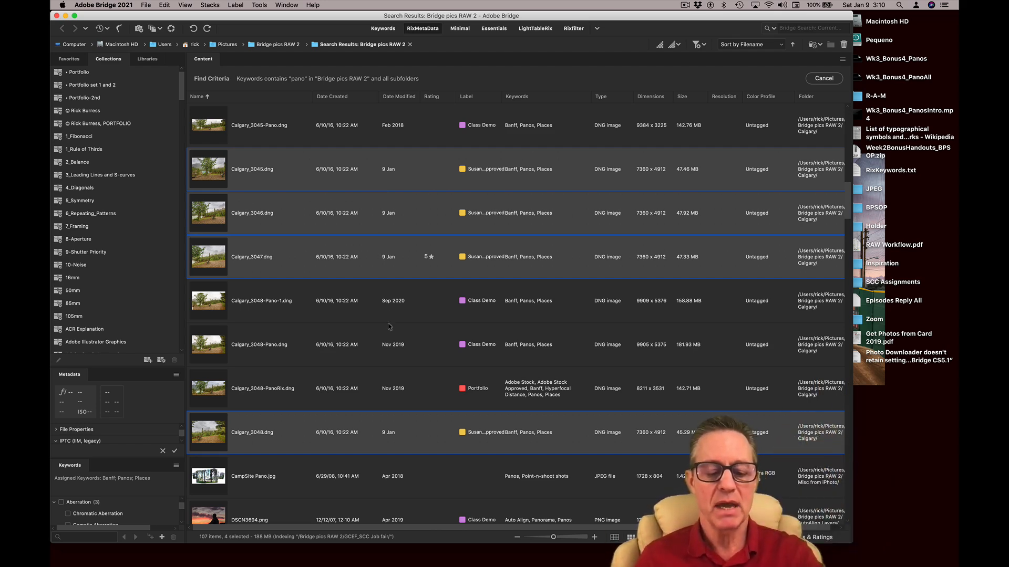
- Open the four selected Calgary DNG photos in Camera Raw and start a panorama merge of them
key("super+r")
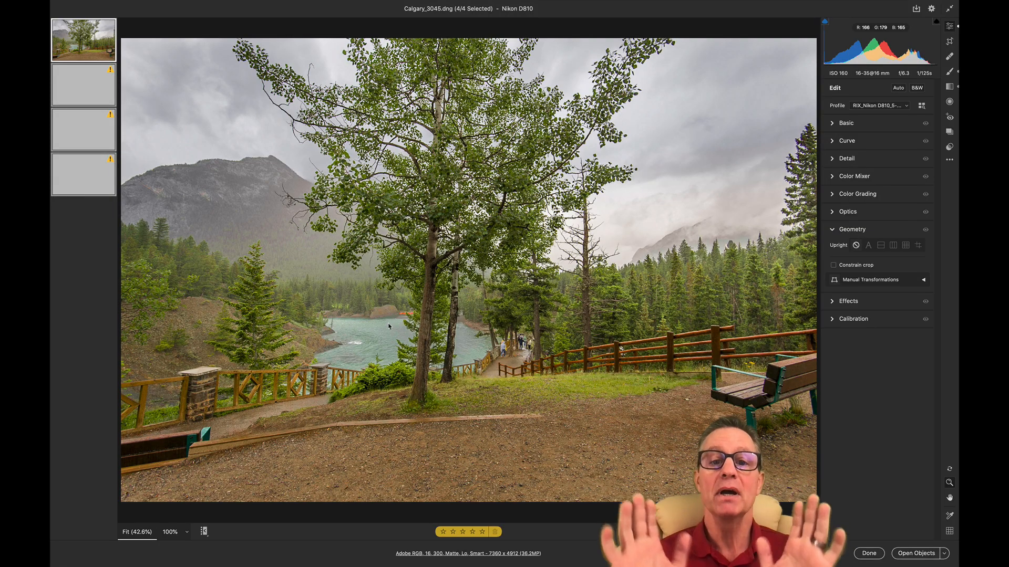
key("ctrl+m")
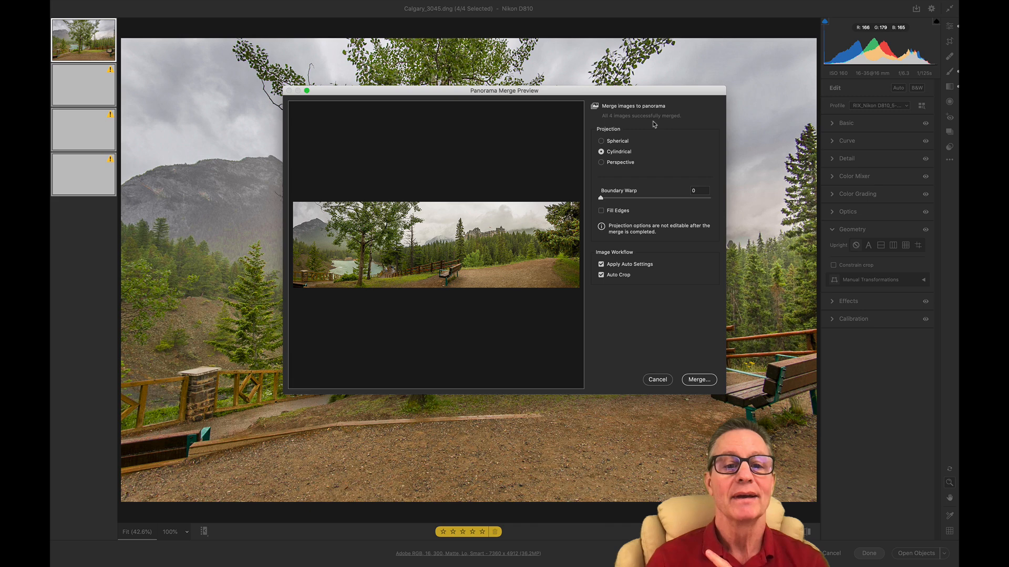
- Compare the Spherical, Cylindrical and Perspective projections in the panorama preview, ending on Cylindrical
left_click(601, 142)
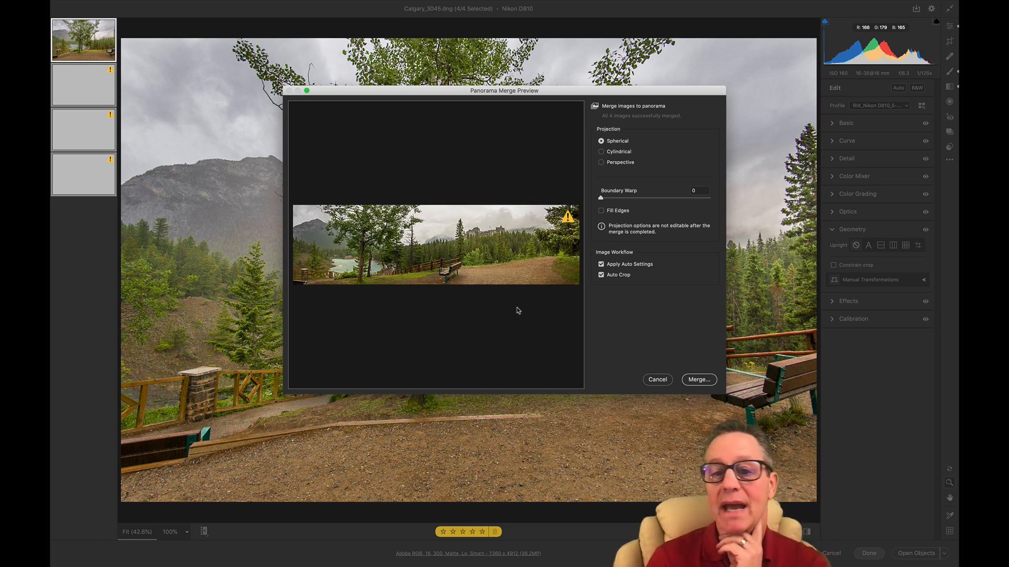
left_click(601, 152)
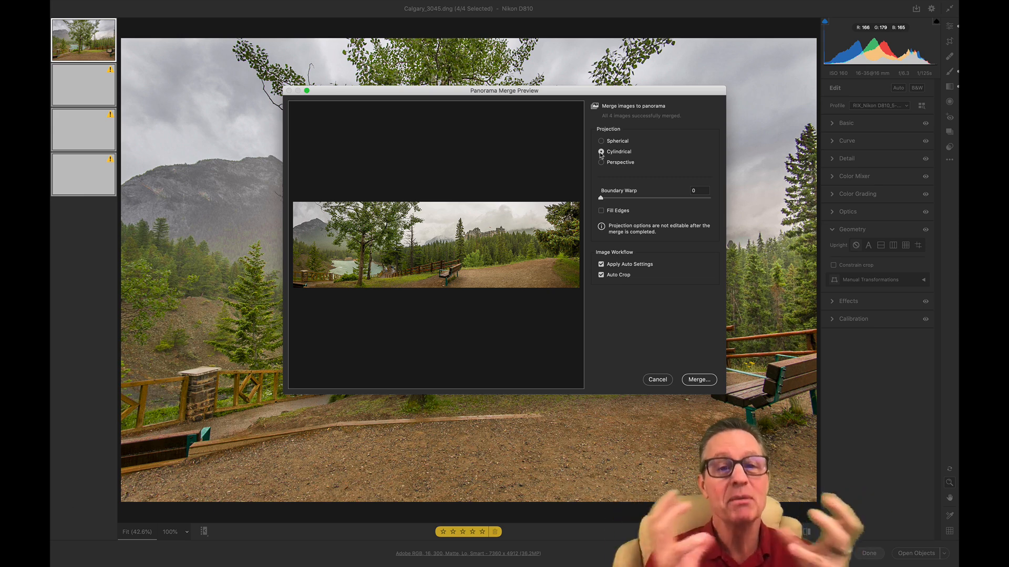
left_click(602, 163)
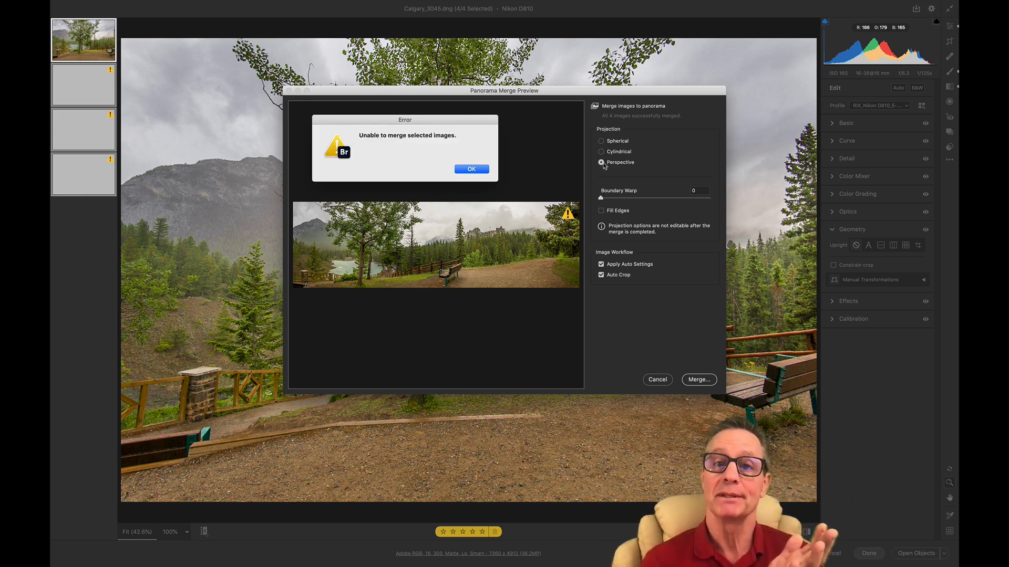
left_click(483, 170)
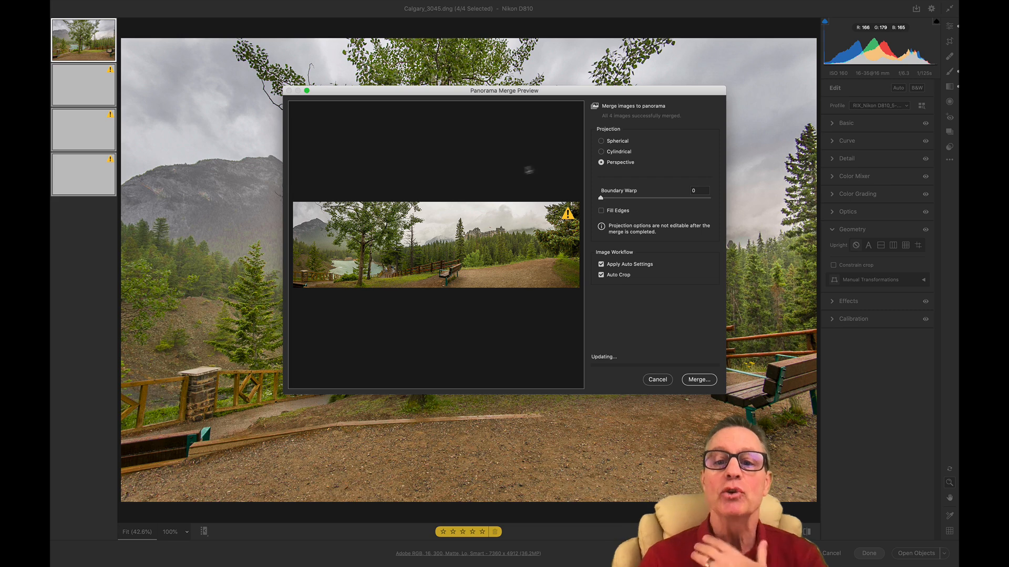
left_click(605, 141)
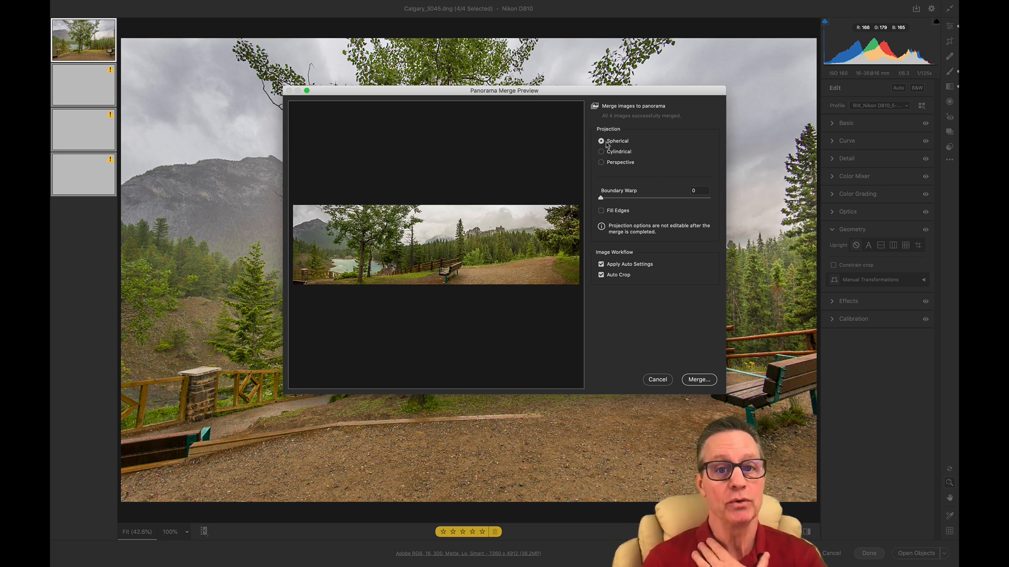
left_click(602, 152)
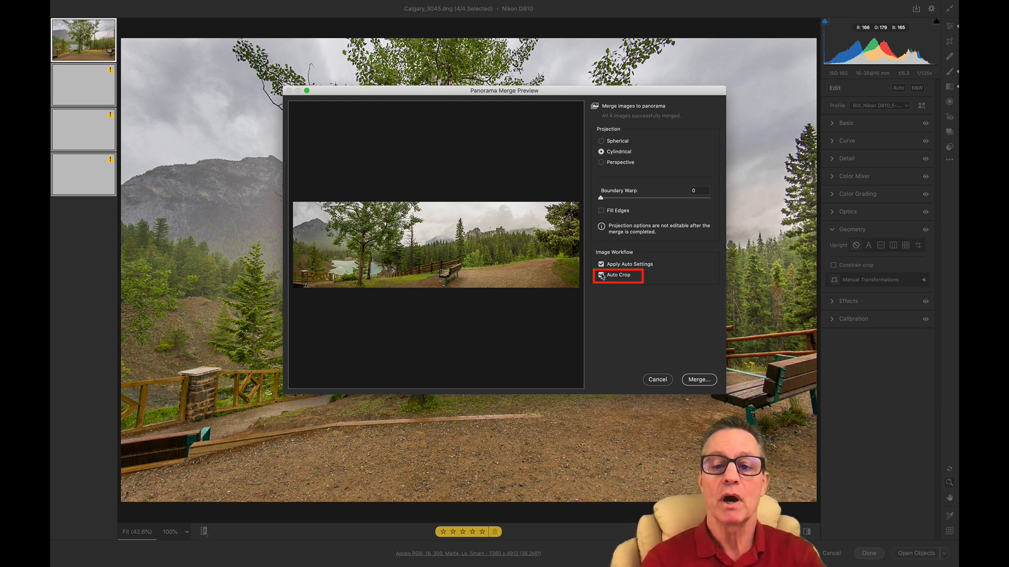
- Compare the panorama preview with and without Auto Crop, try Boundary Warp at 100, and restore it to 0 with Auto Crop on
left_click(601, 276)
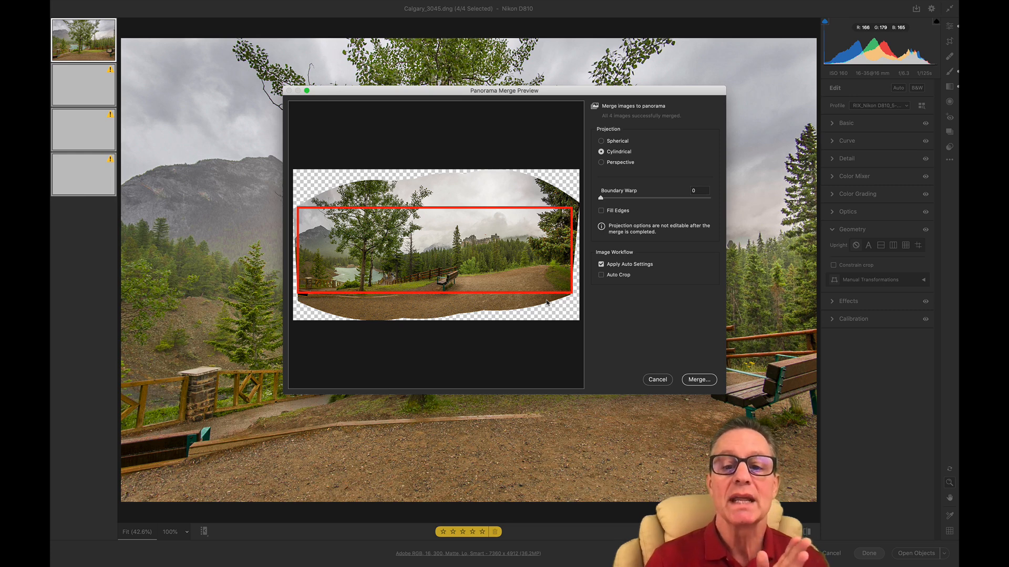
left_click(602, 277)
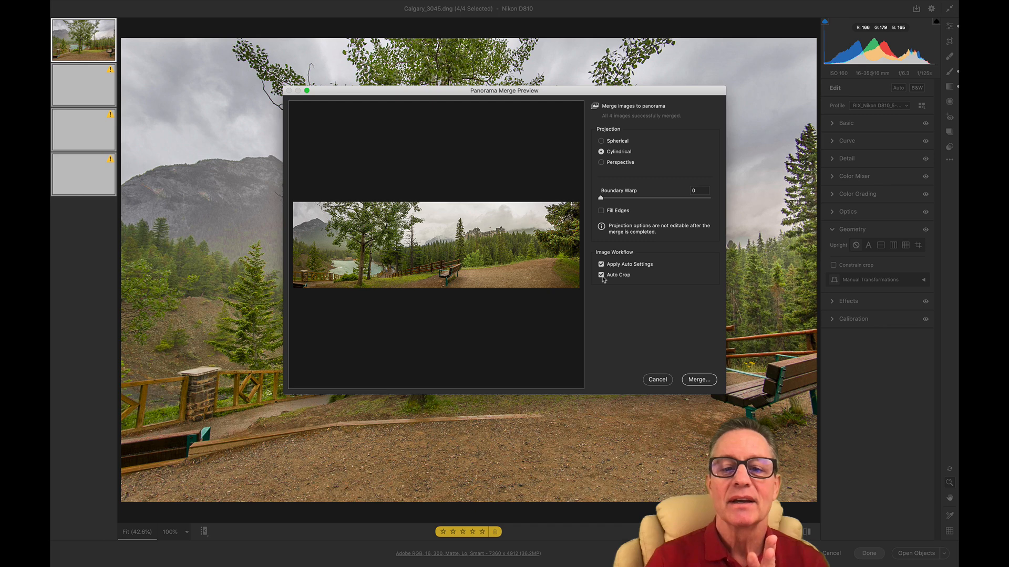
left_click(602, 276)
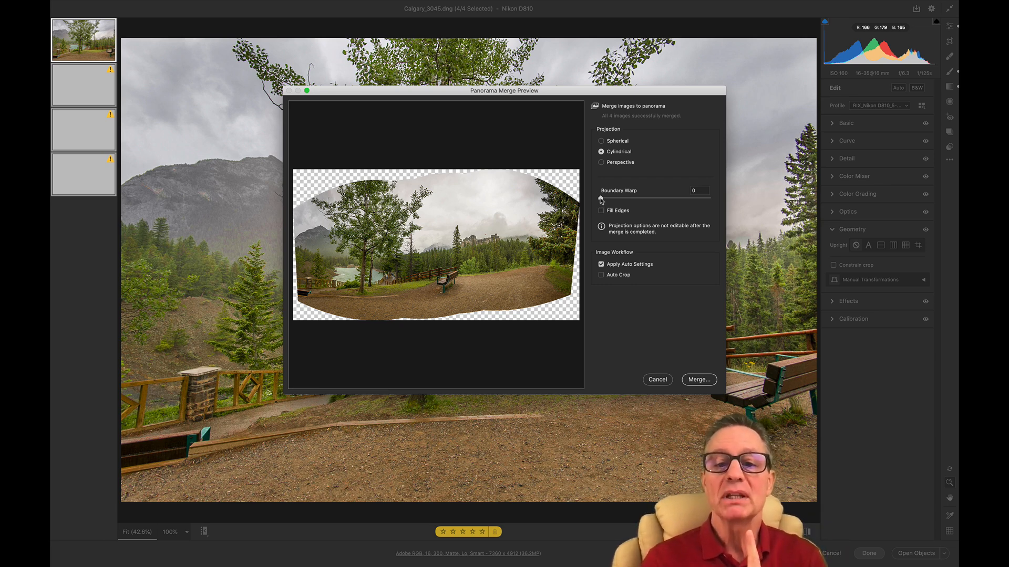
left_click_drag(601, 199, 718, 209)
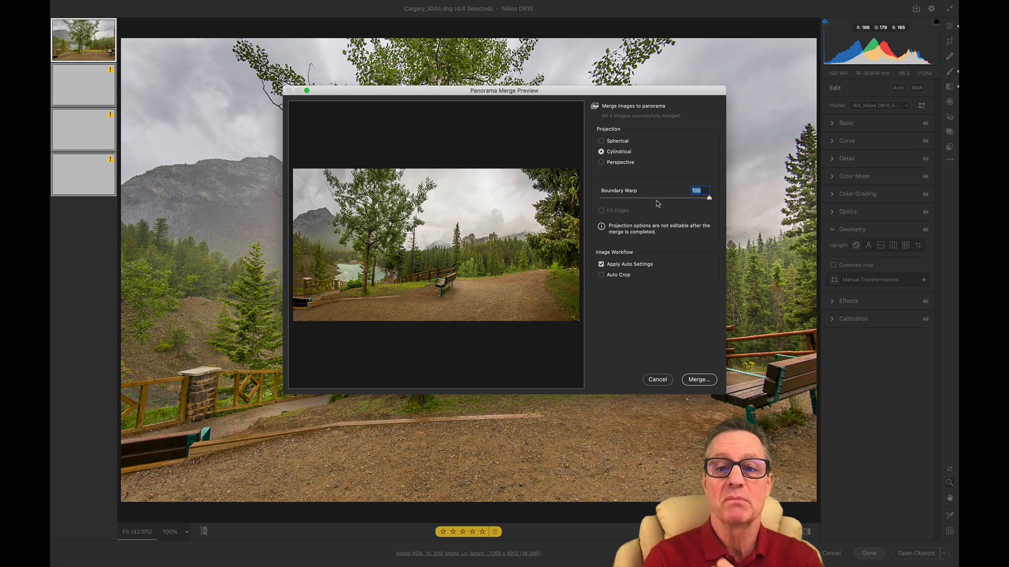
type("0")
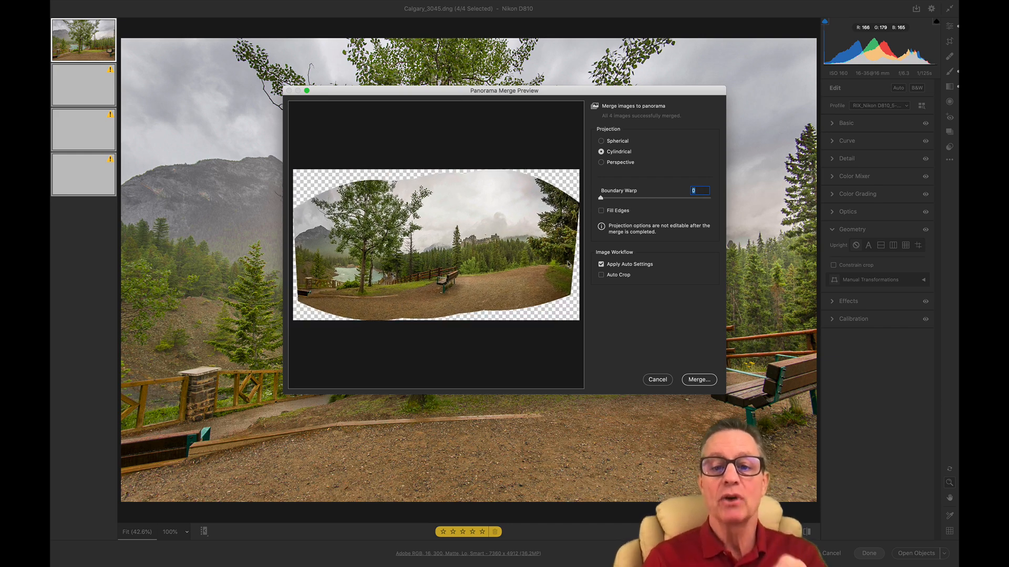
left_click(601, 276)
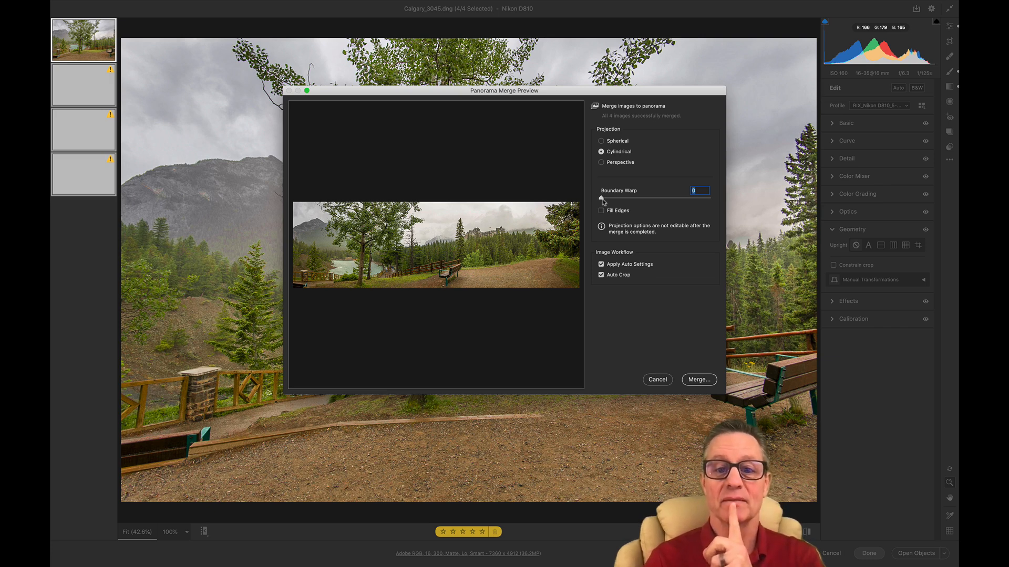
- Turn off Auto Crop and set the panorama's Boundary Warp to 100
left_click_drag(601, 198, 668, 208)
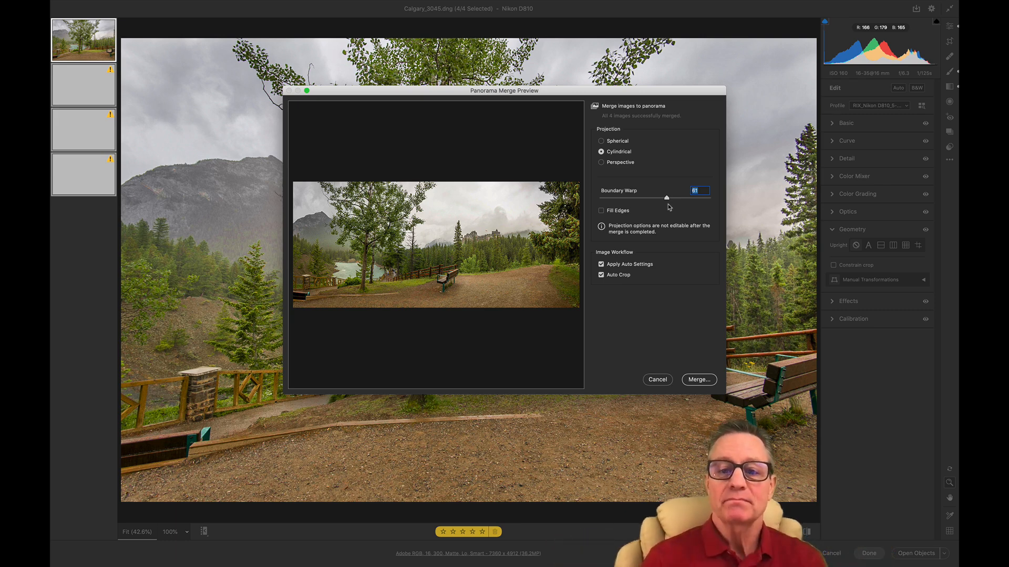
left_click(601, 275)
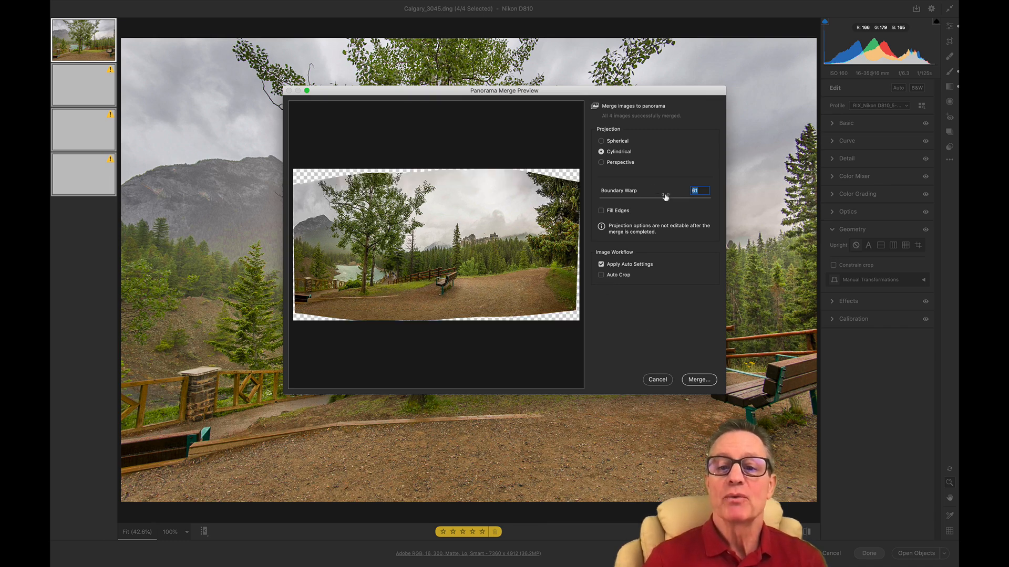
left_click_drag(665, 196, 709, 198)
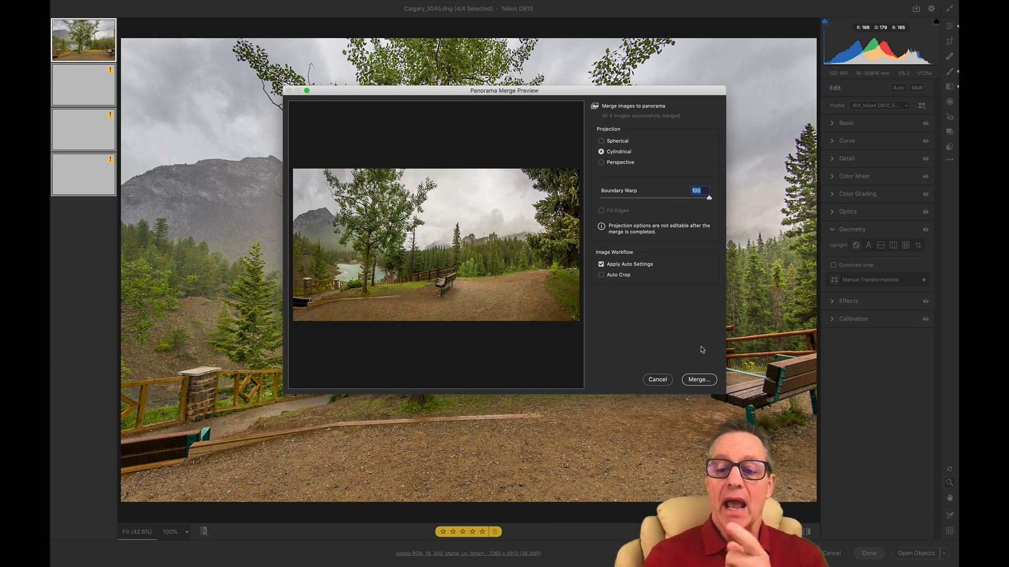
- Merge the panorama and save it in the Calgary folder as Calgary_3045-Pano-BPSOP.dng with the author's first name appended after BPSOP
left_click(699, 380)
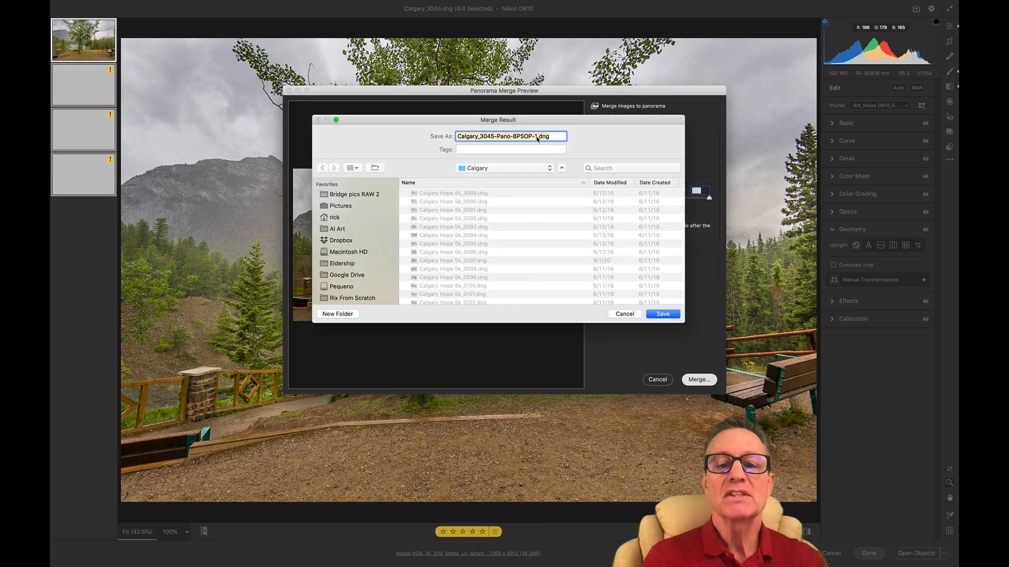
left_click(537, 136)
key("BackSpace")
key("BackSpace")
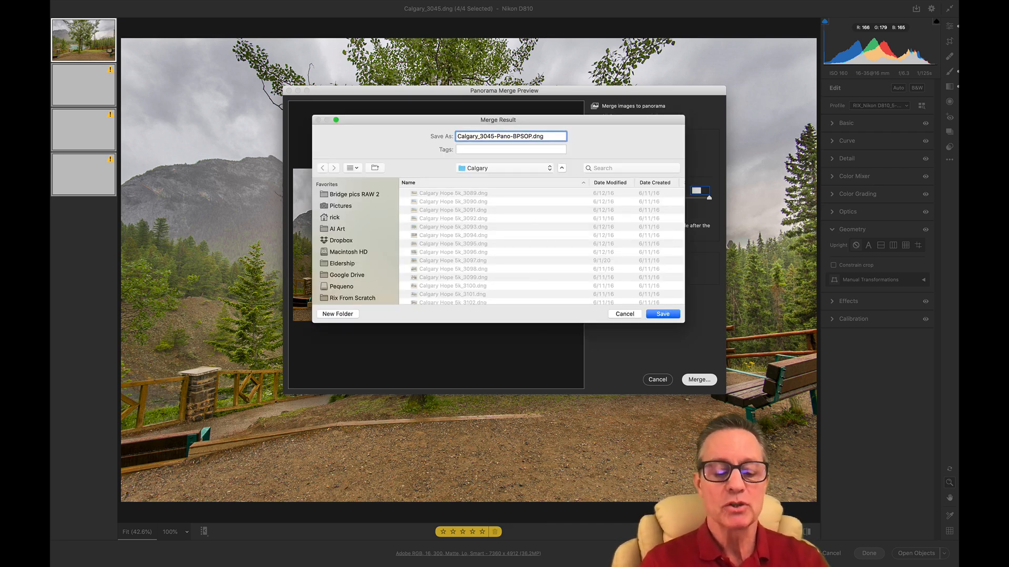
type("-100")
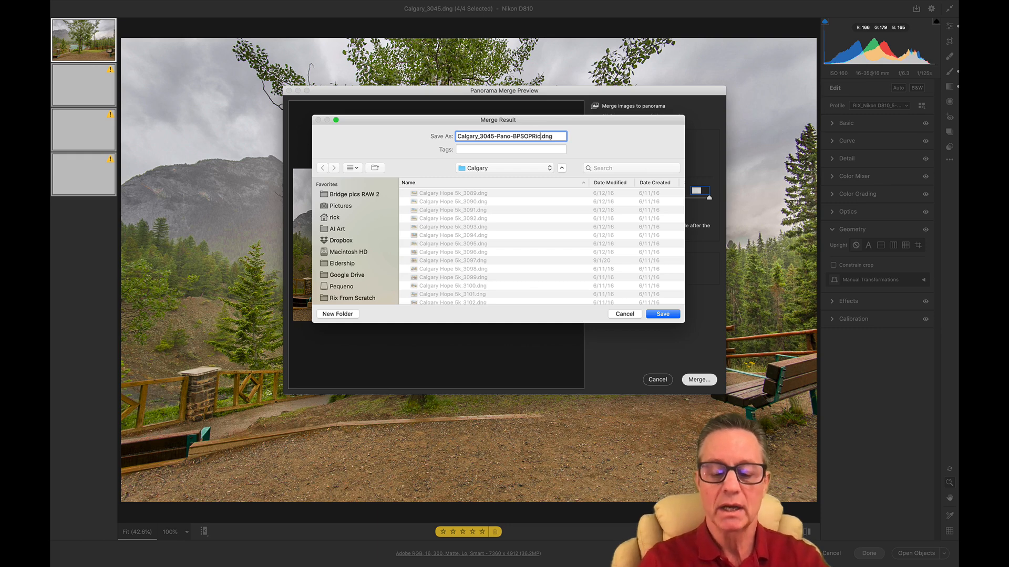
key("Return")
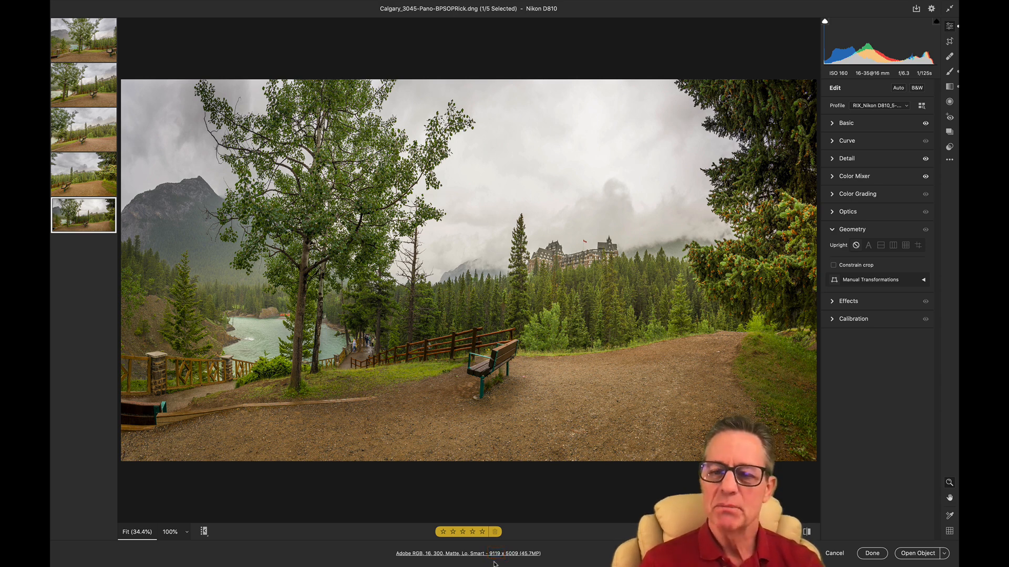
- Review the four source photos, Calgary_3045 to Calgary_3048, one by one and return to the merged panorama
left_click(92, 47)
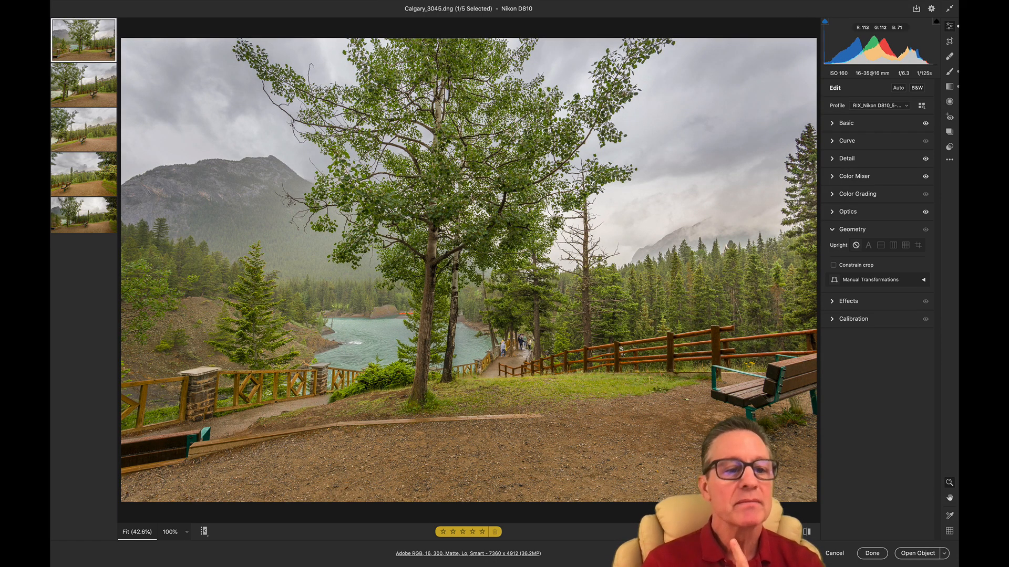
left_click(79, 93)
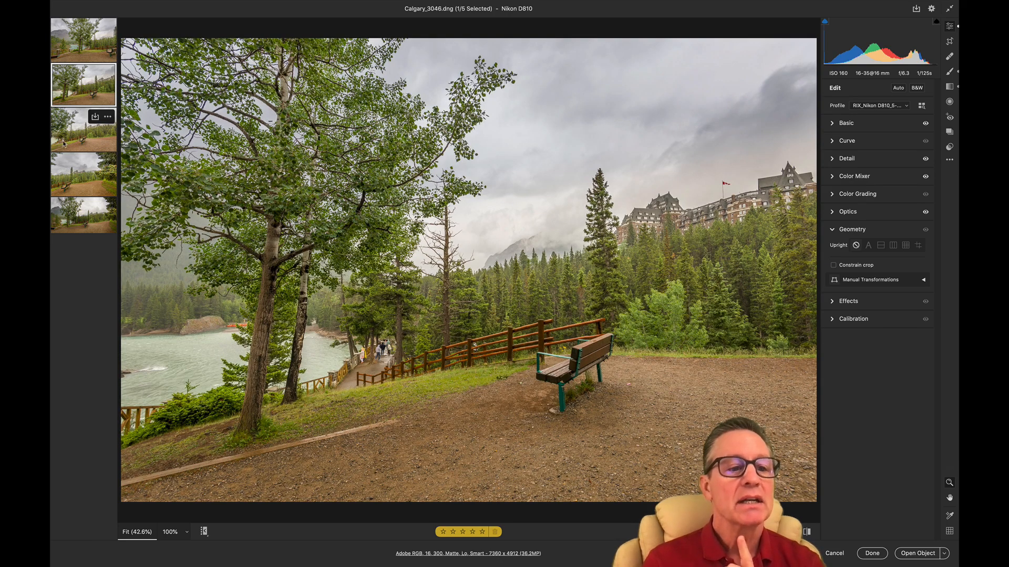
key("Down")
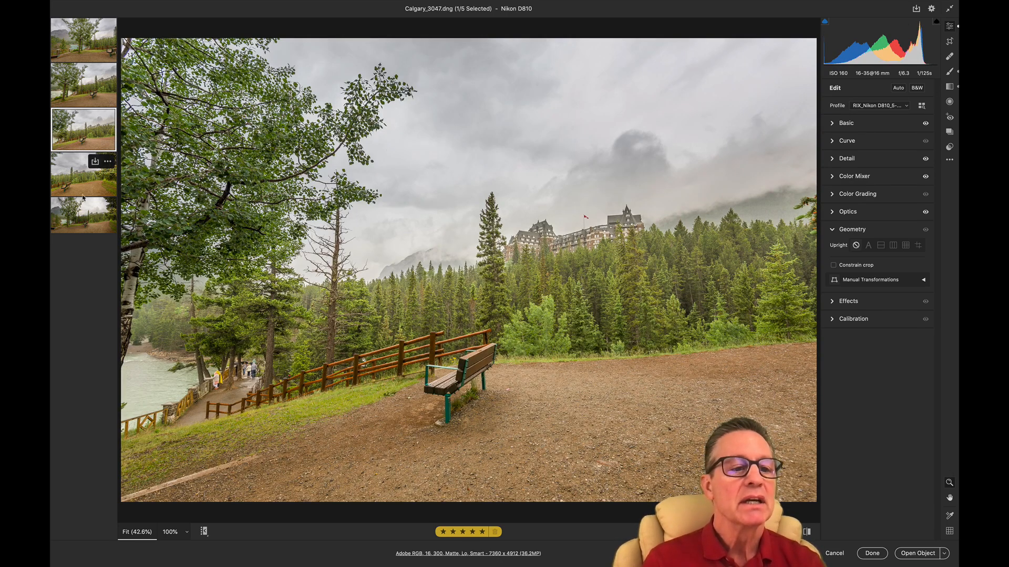
key("Down")
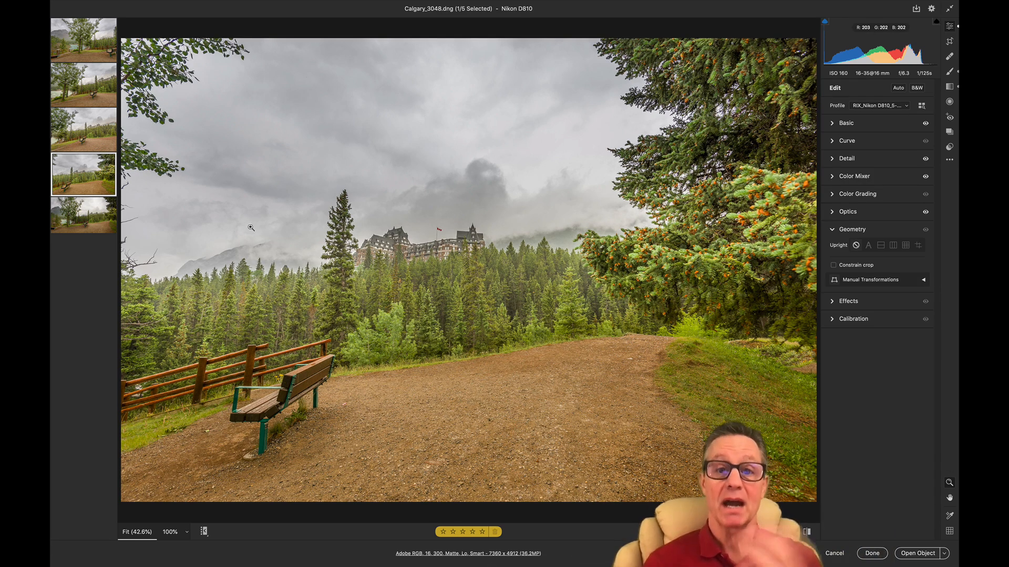
left_click(110, 225)
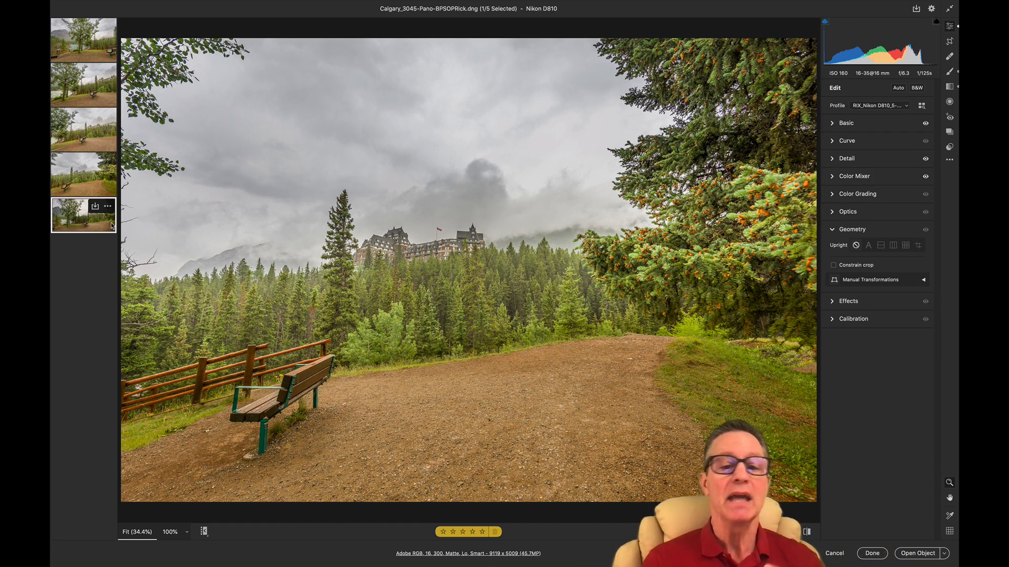